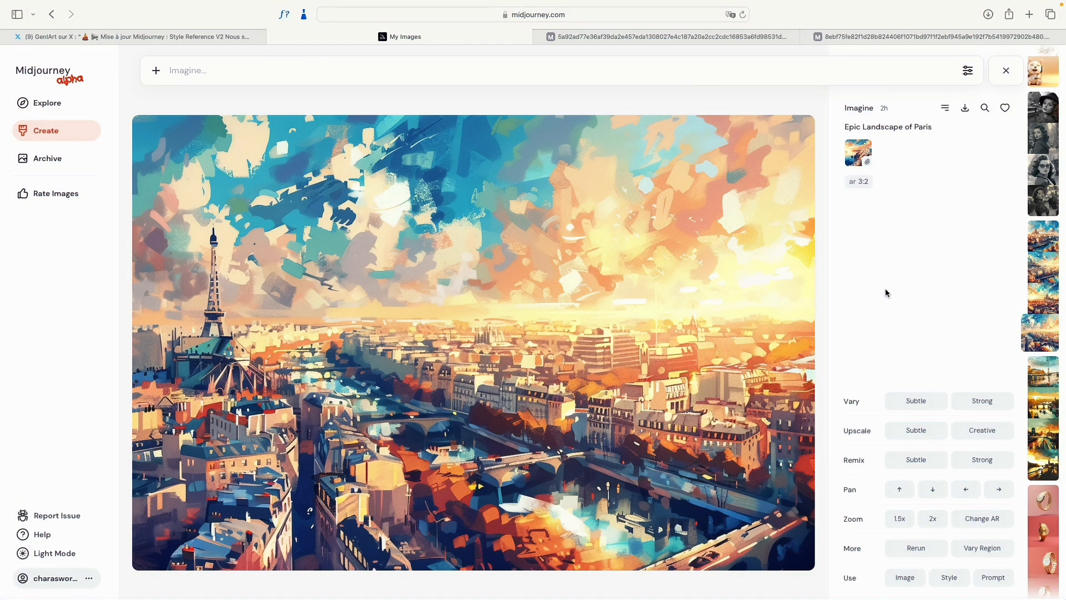
# - Compare the "Epic Landscape of Paris" images with their style reference image of the seaside white village
pyautogui.click(693, 39)
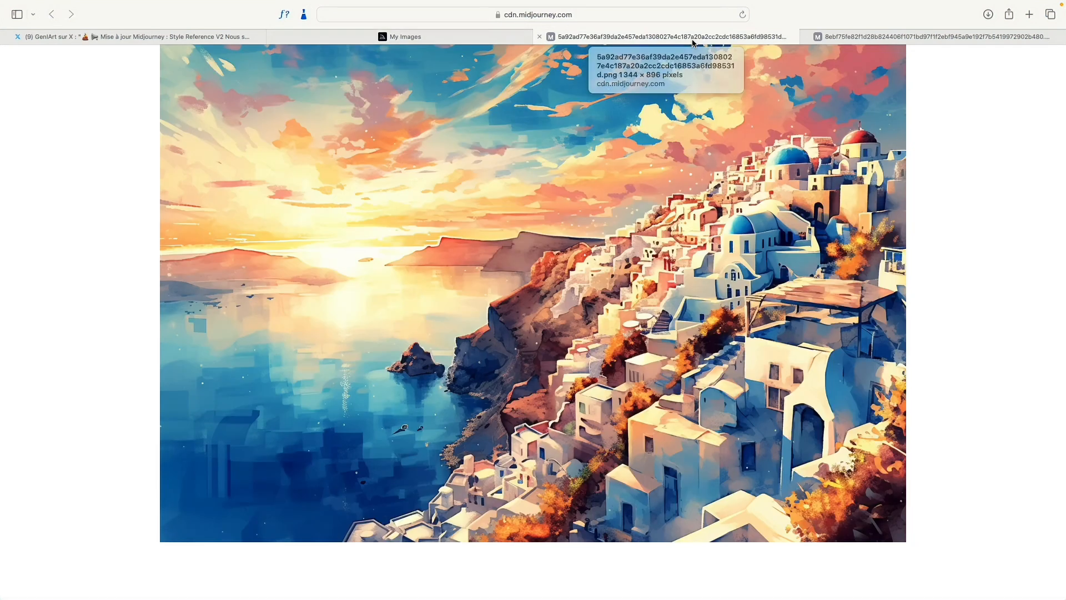
pyautogui.click(406, 37)
pyautogui.press('Up')
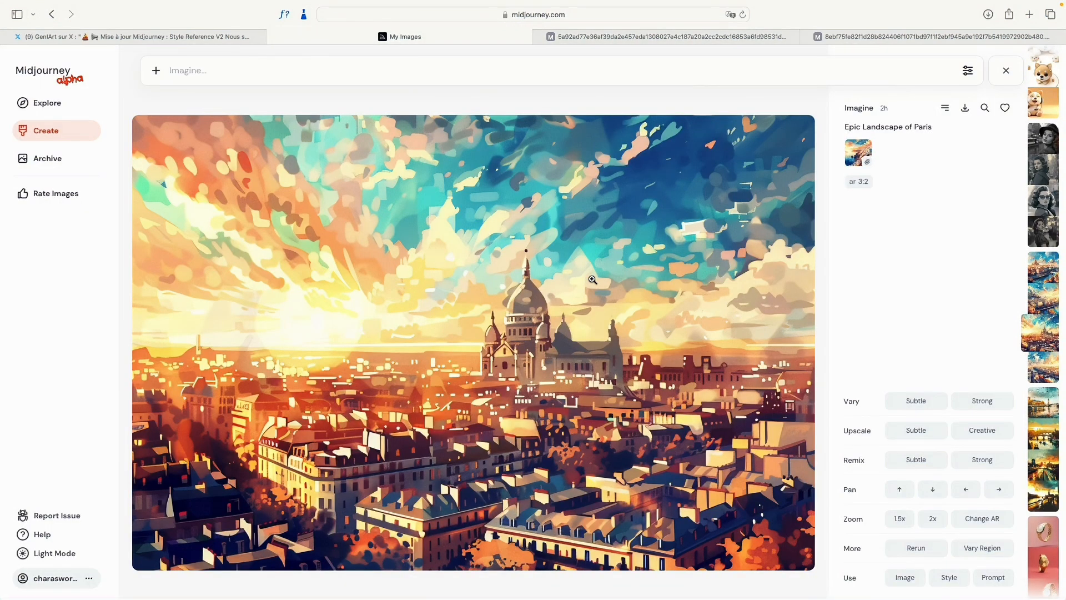
pyautogui.press('Up')
pyautogui.press('Up')
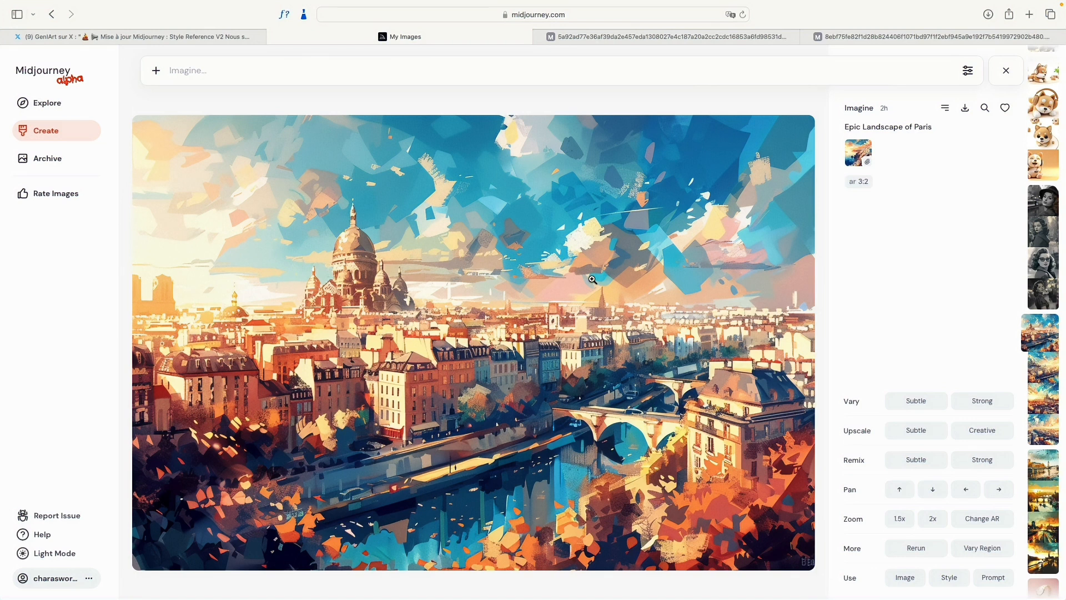
# - Compare the "A woman standing in Paris" images with their black-and-white portrait style reference
pyautogui.press('Up')
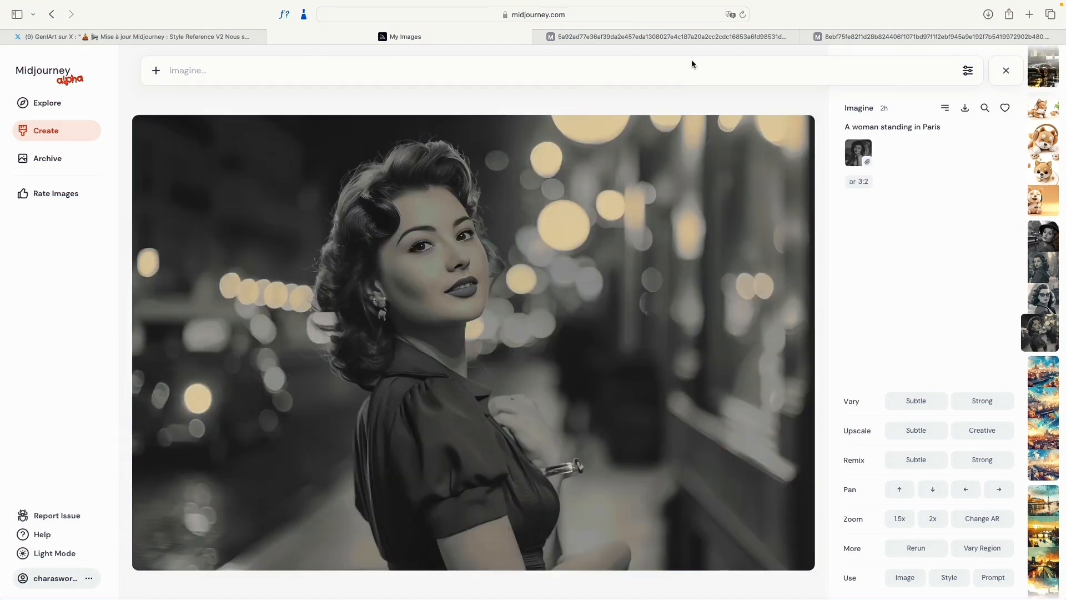
pyautogui.click(892, 39)
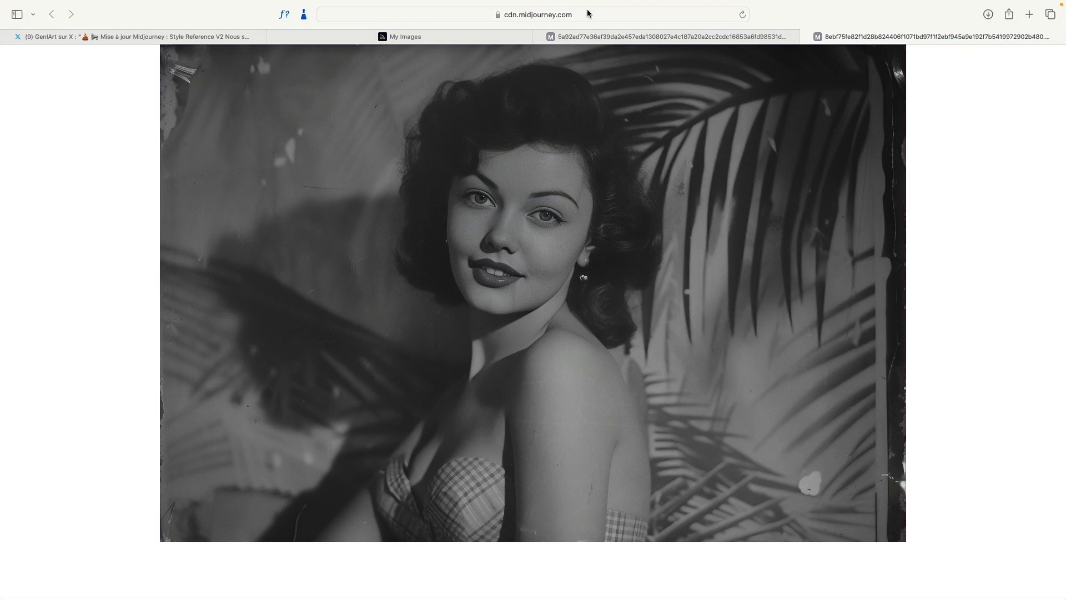
pyautogui.click(595, 34)
pyautogui.click(478, 40)
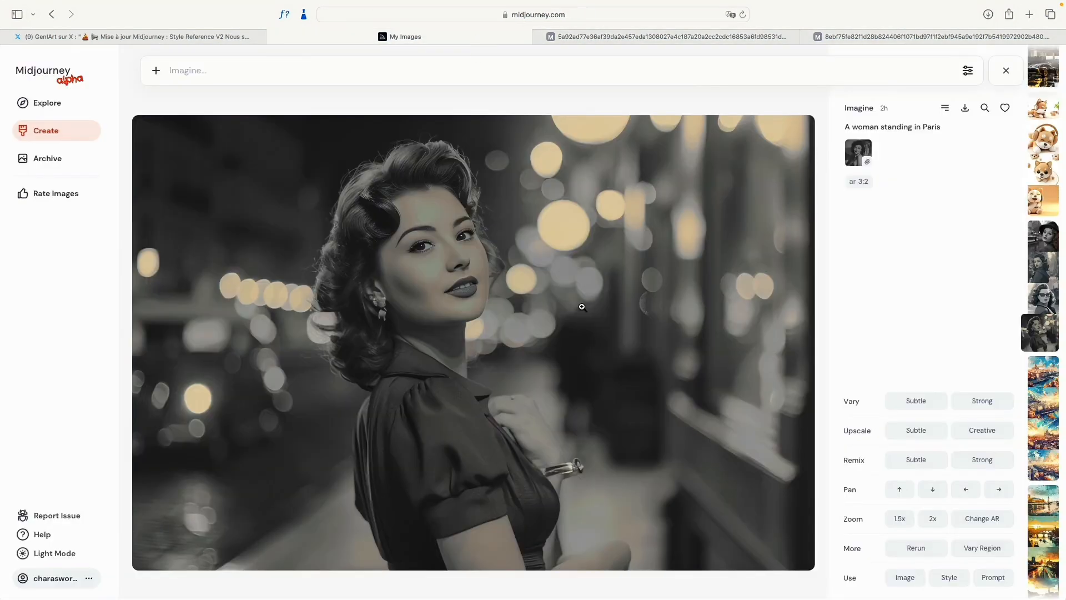
pyautogui.scroll(1, 585, 320)
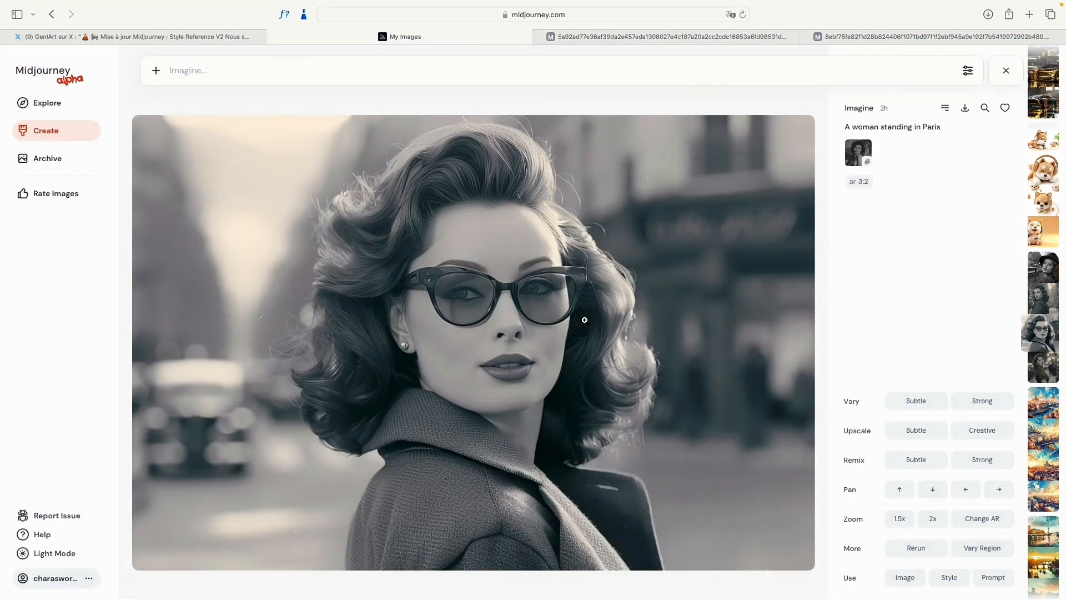
pyautogui.scroll(-1, 585, 319)
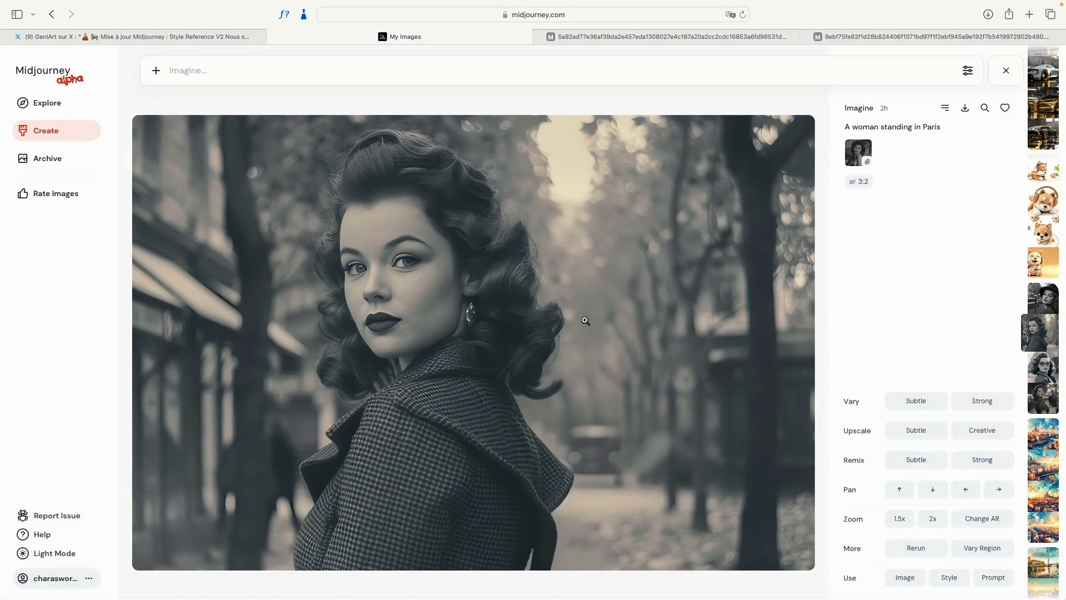
# - Look through the generated images for the prompt "A cute Shiba Dogs with headset"
pyautogui.scroll(2, 596, 346)
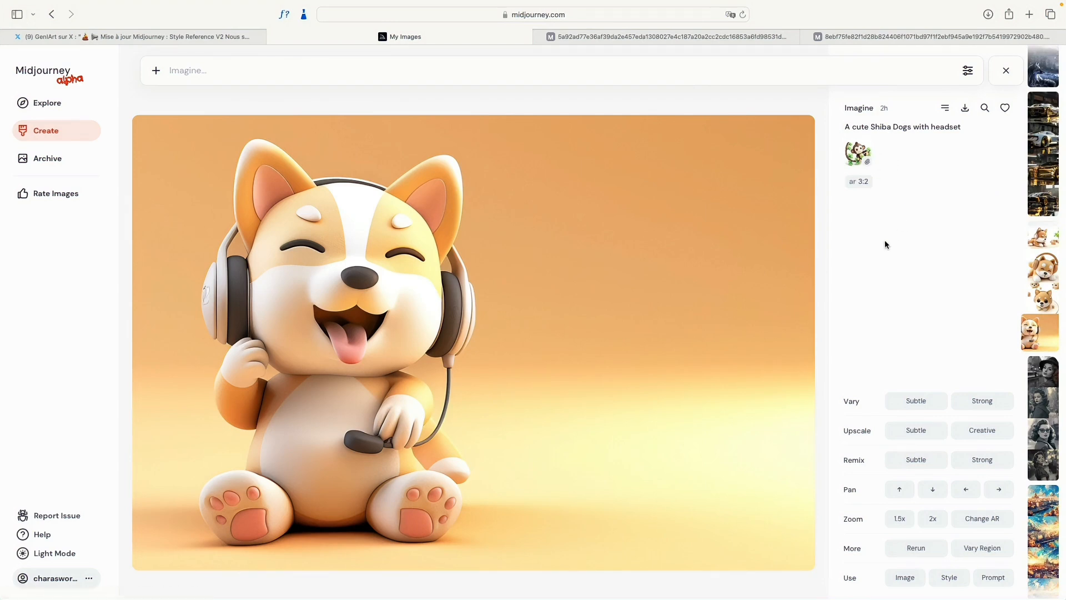
pyautogui.scroll(1, 595, 260)
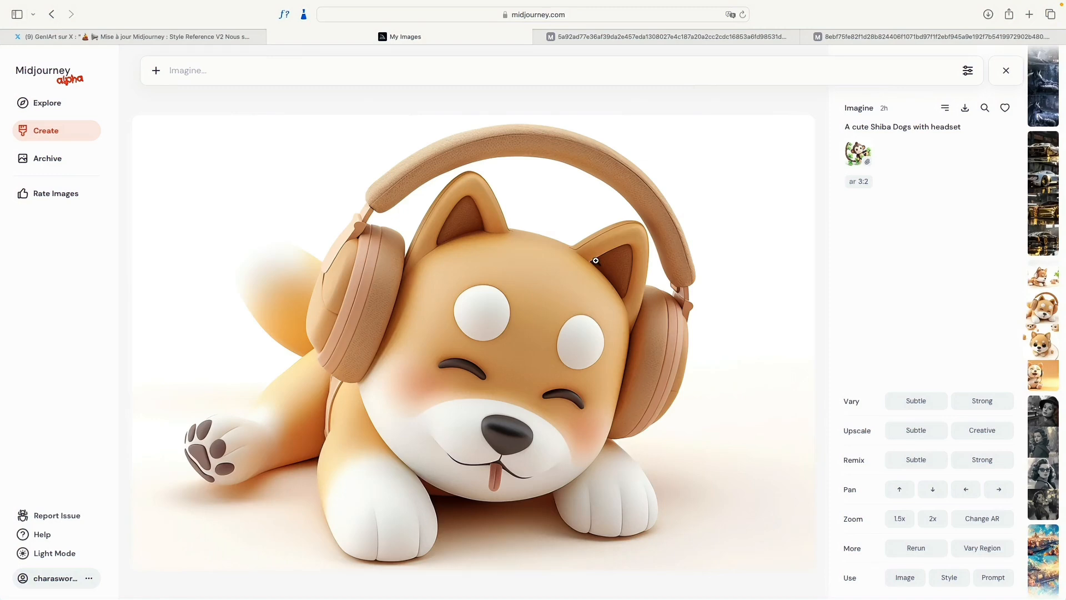
pyautogui.scroll(1, 595, 260)
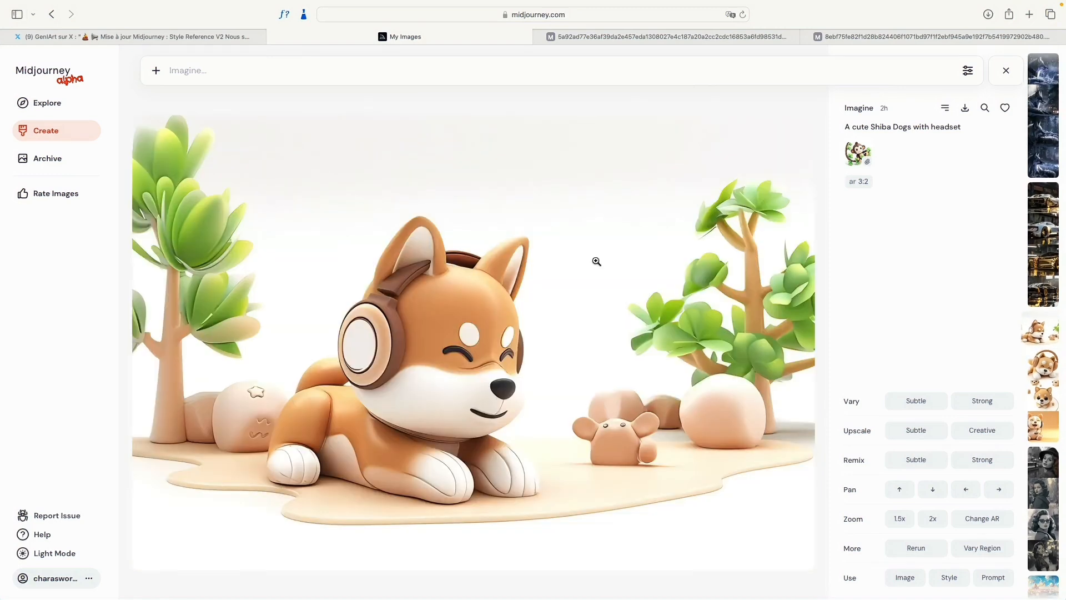
# - Compare the "A modern car" images with their style reference image of the gold and white sneaker
pyautogui.scroll(1, 597, 261)
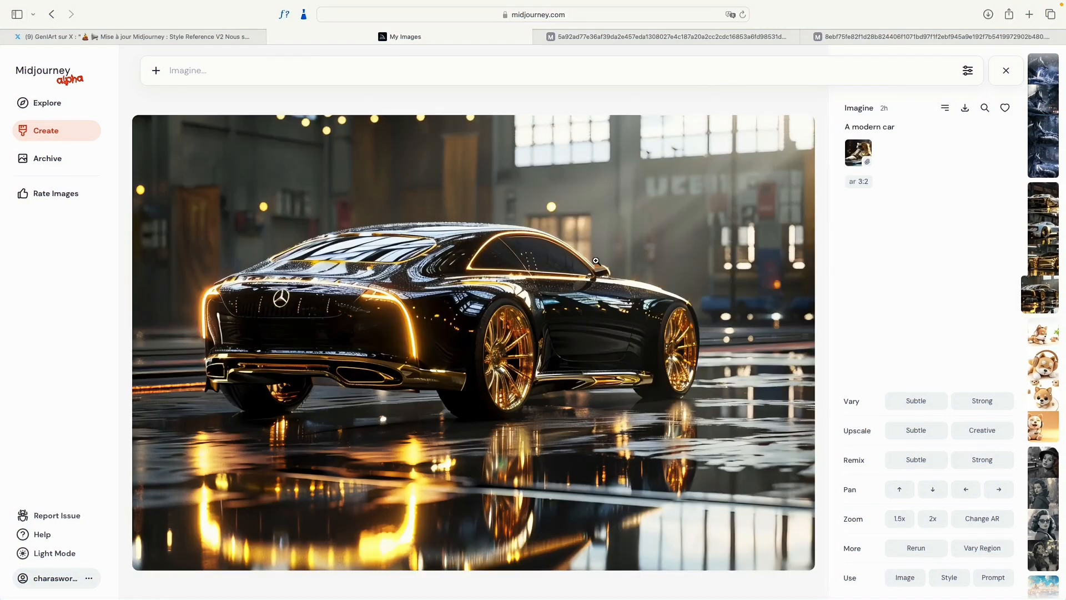
pyautogui.click(864, 153)
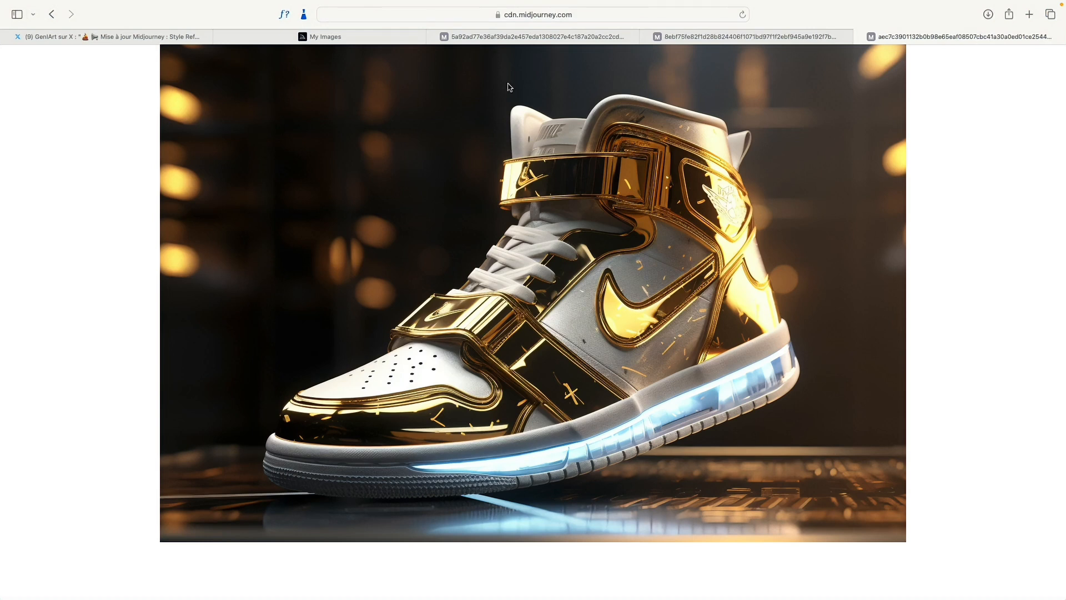
pyautogui.click(326, 37)
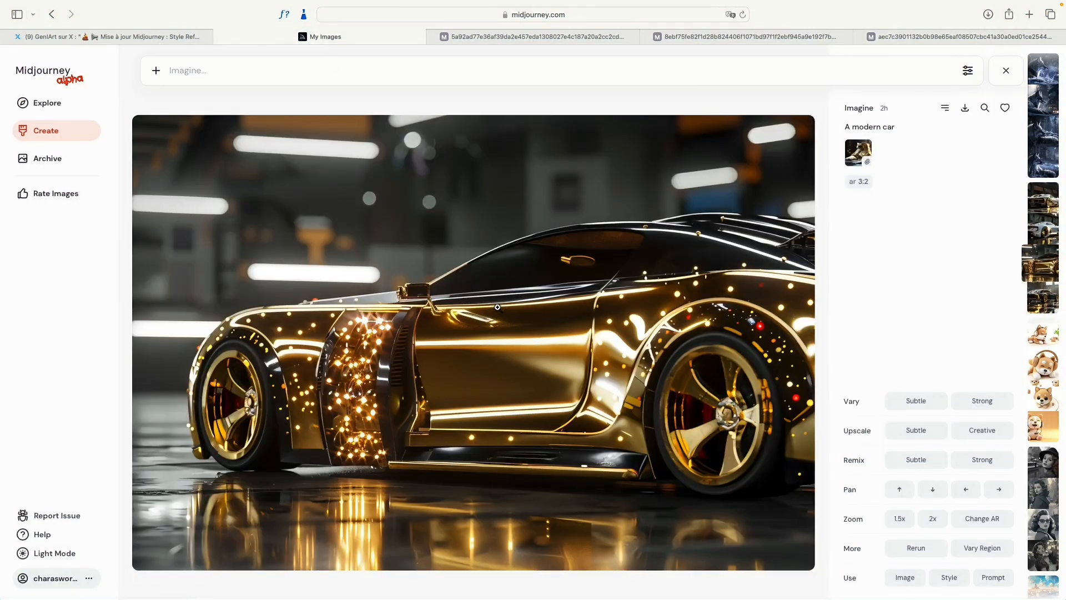
pyautogui.scroll(1, 498, 307)
pyautogui.scroll(1, 498, 308)
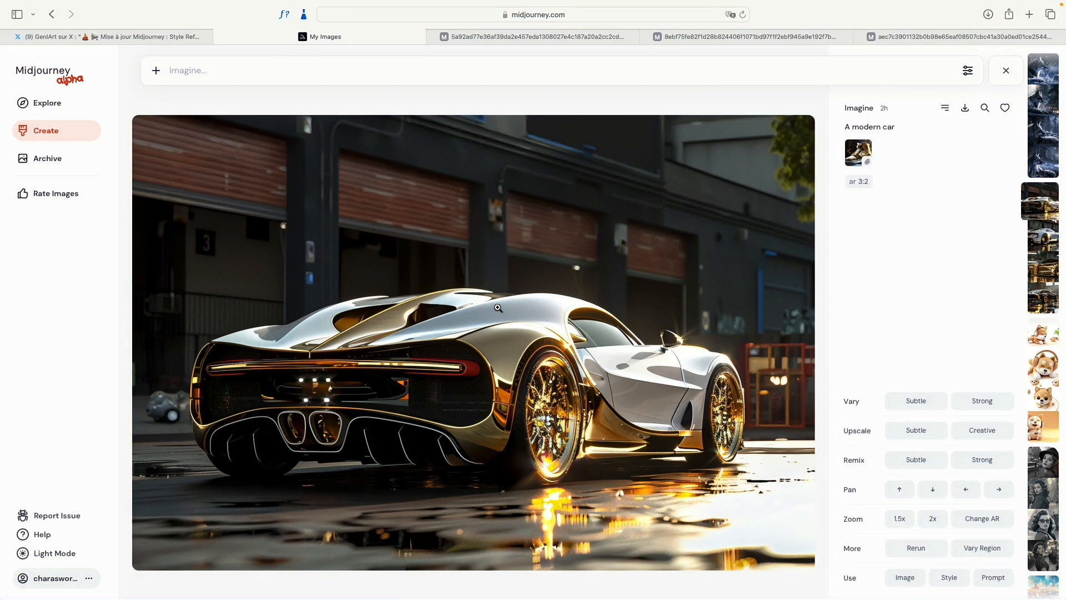
# - Compare the "A beautiful fox in the night" images with their style reference image of the moonlit wolf
pyautogui.scroll(1, 498, 307)
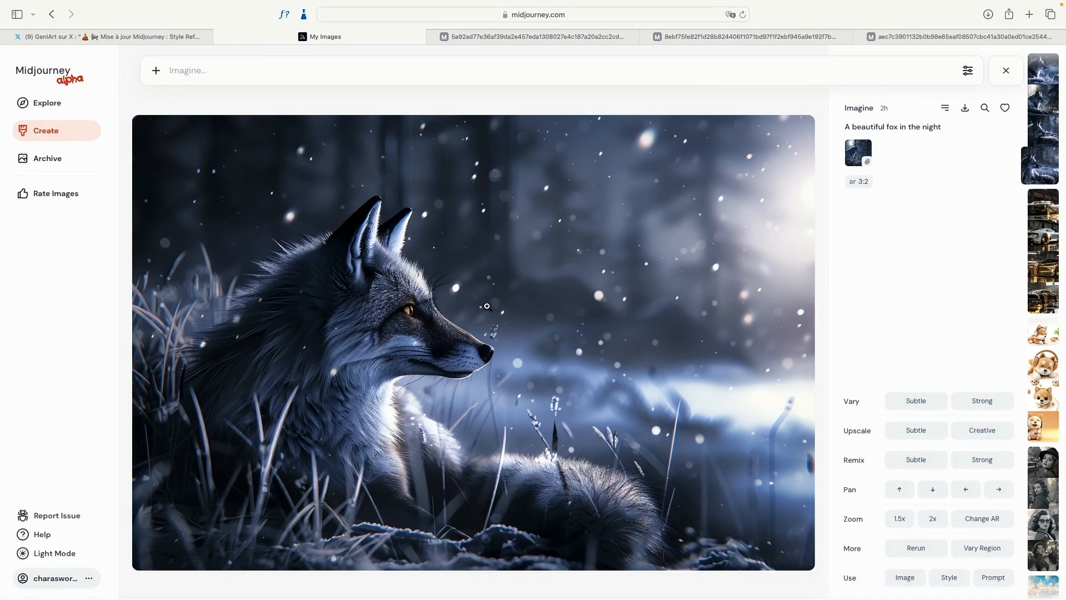
pyautogui.scroll(1, 494, 307)
pyautogui.scroll(1, 488, 307)
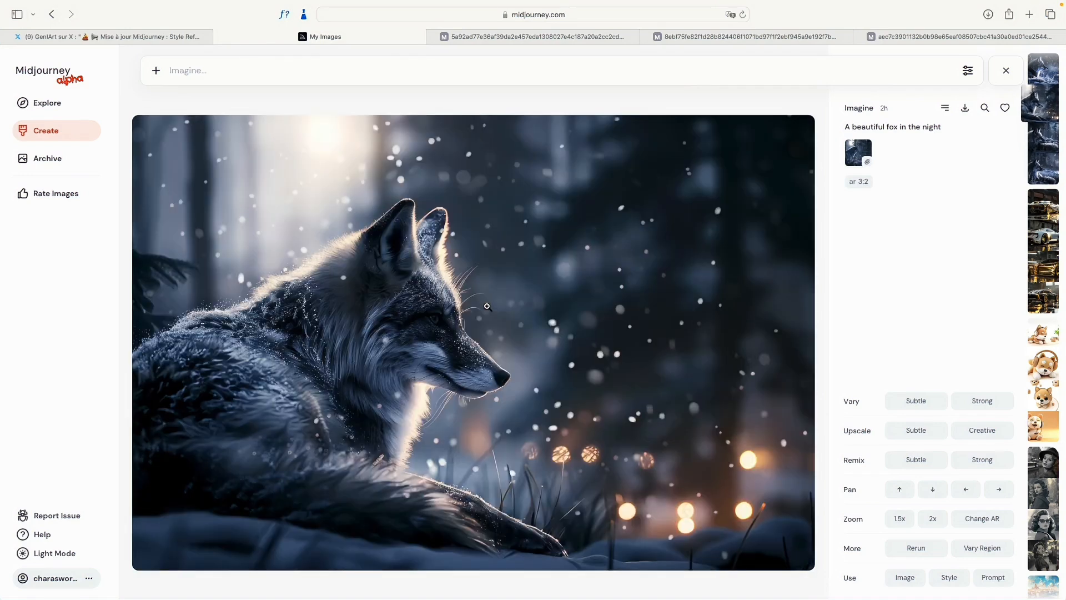
pyautogui.click(487, 306)
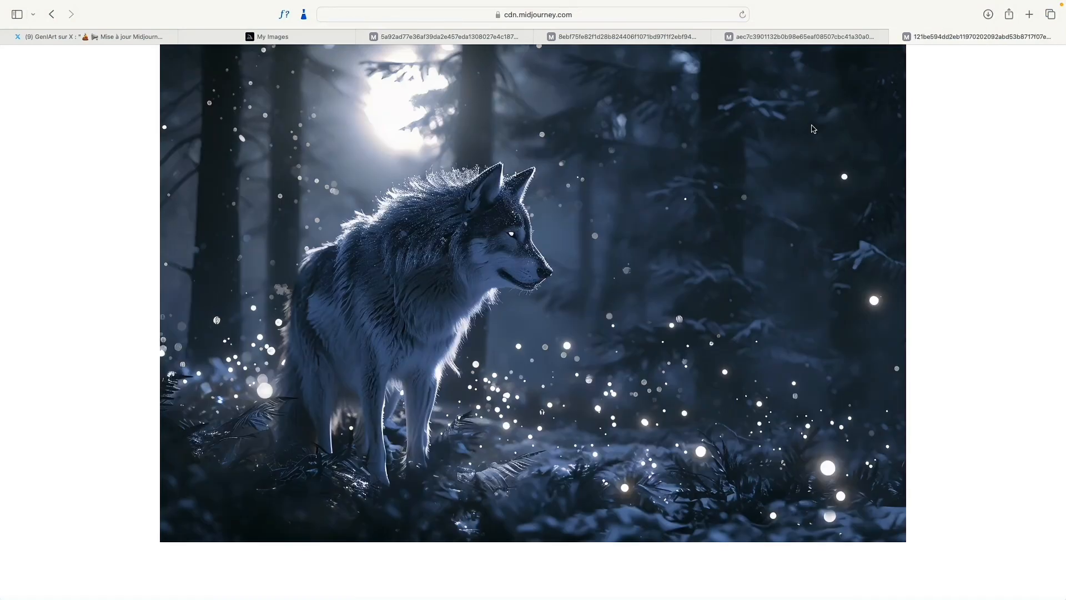
pyautogui.click(269, 36)
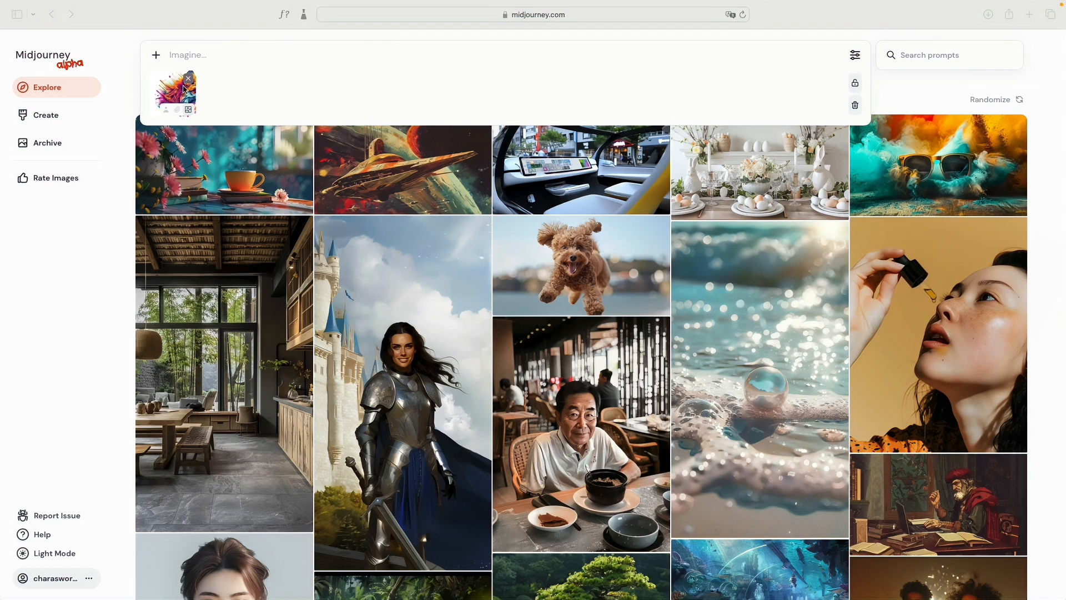
# - Submit the prompt "graffiti of a tiger —sw {50, 100, 250, 500, 750, 1000}" with the attached colourful image as reference
pyautogui.click(201, 57)
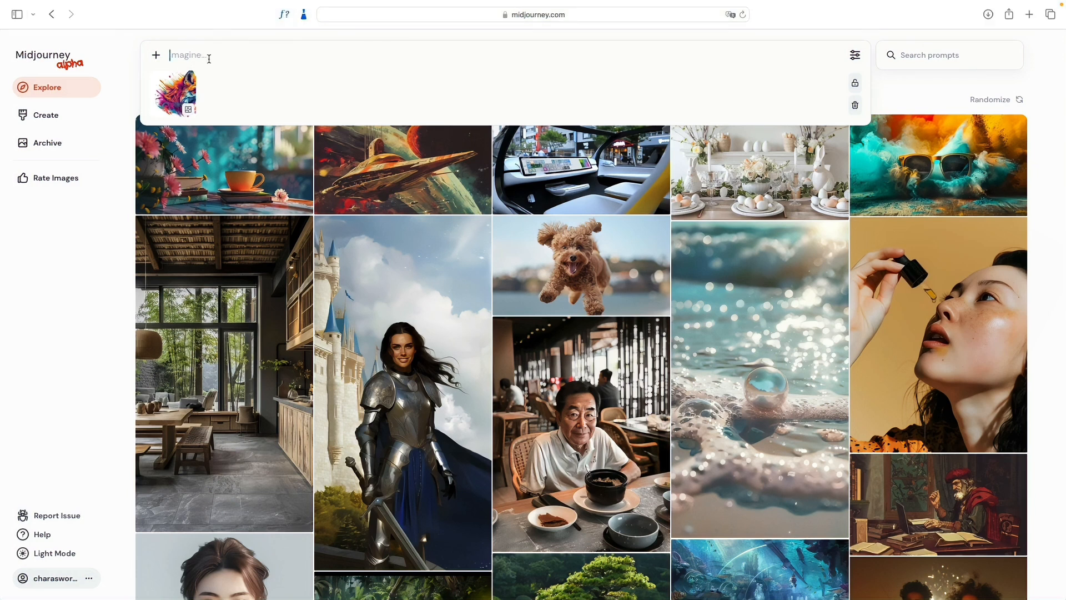
pyautogui.write('graffiti of a tiger —sw {50, 100, 250, 500, 750, 1000}')
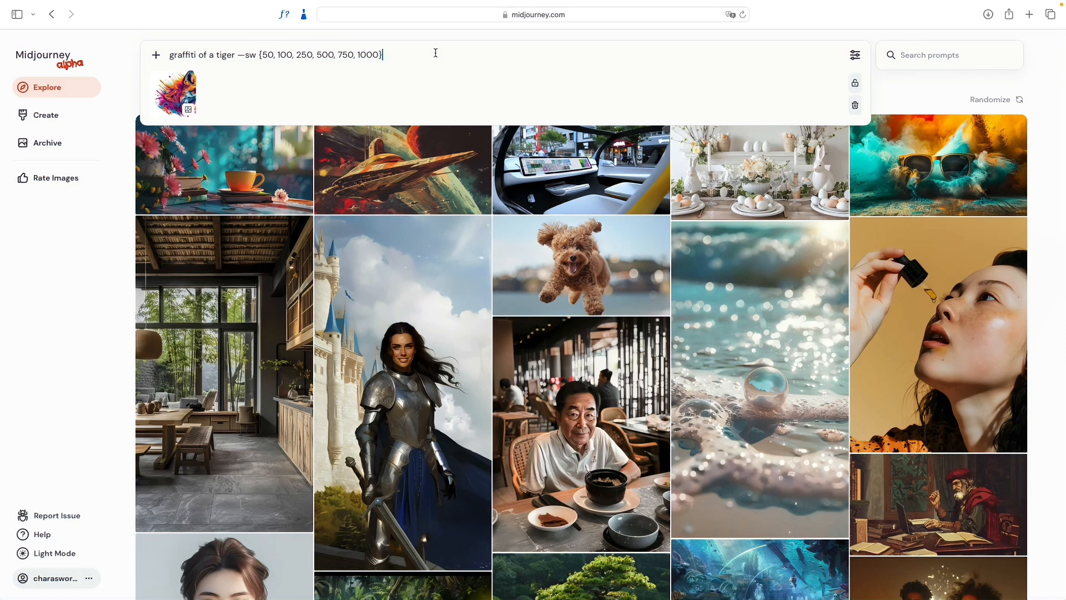
pyautogui.press('Return')
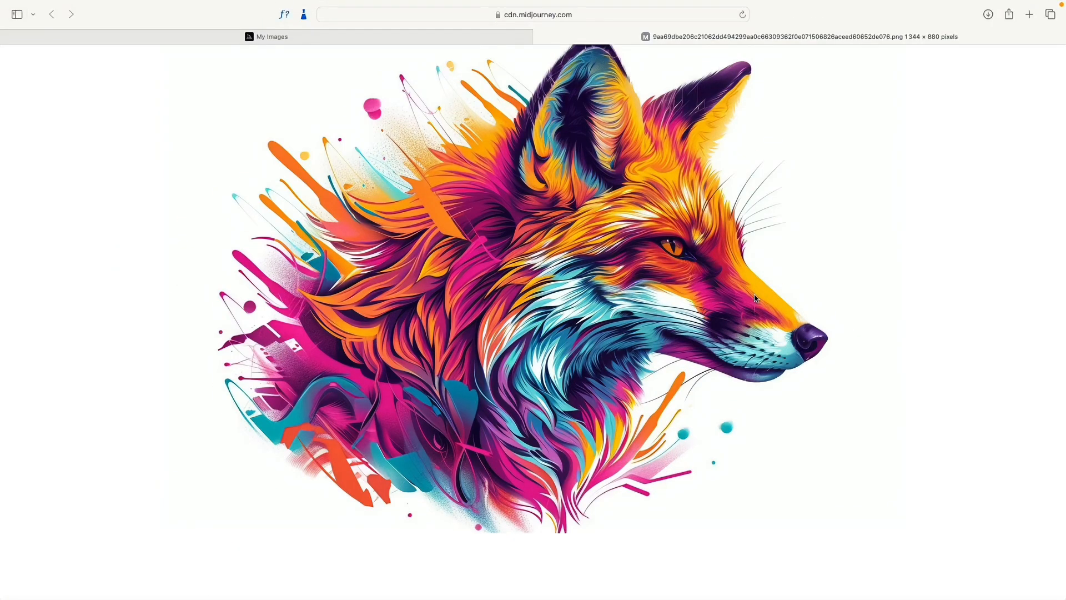
# - Compare the "graffiti of a tiger" images at style weight 50 with the colourful fox reference image
pyautogui.click(458, 36)
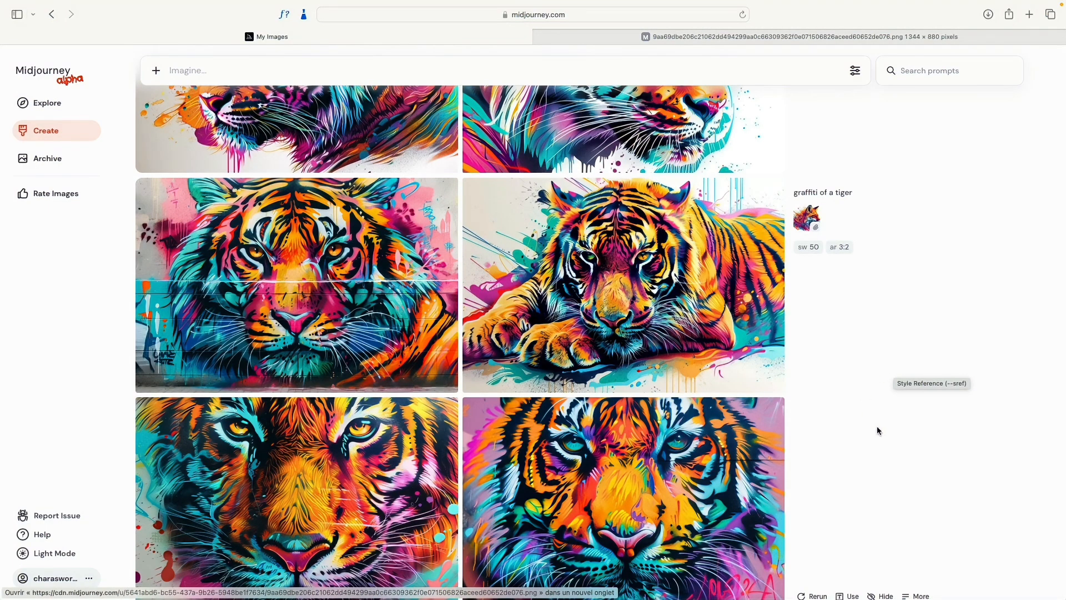
pyautogui.scroll(-1, 877, 431)
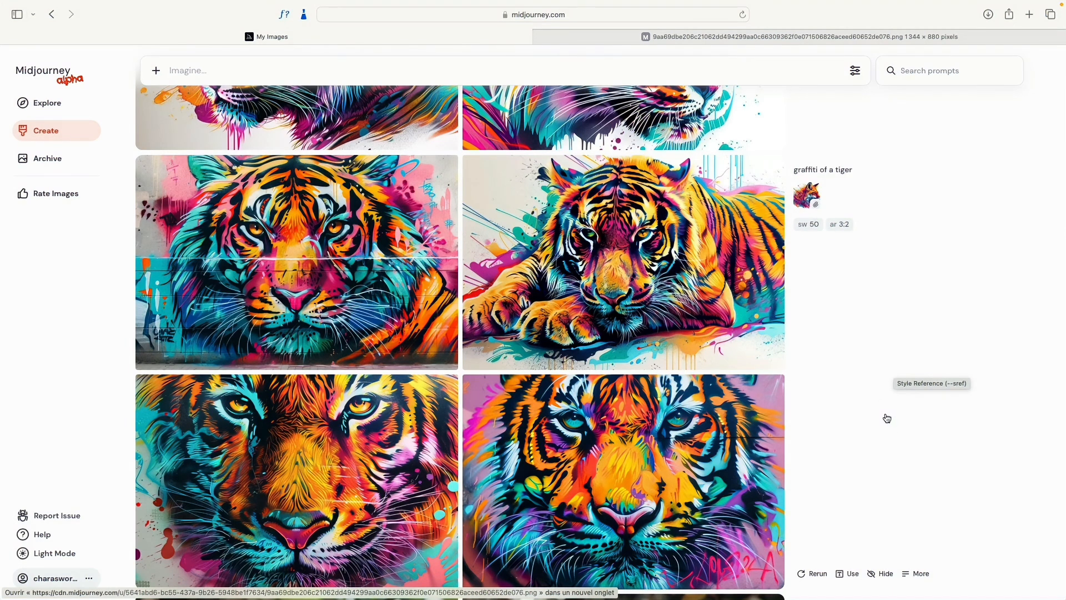
pyautogui.click(680, 37)
pyautogui.click(487, 38)
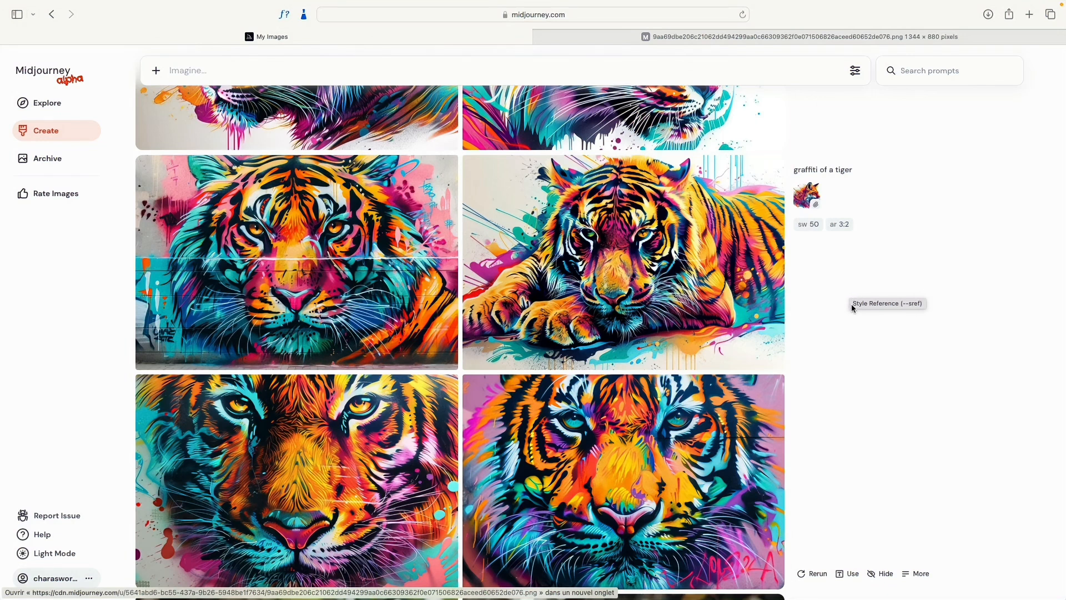
# - Examine the "graffiti of a tiger" images generated at style weights 100 and 250
pyautogui.scroll(3, 852, 304)
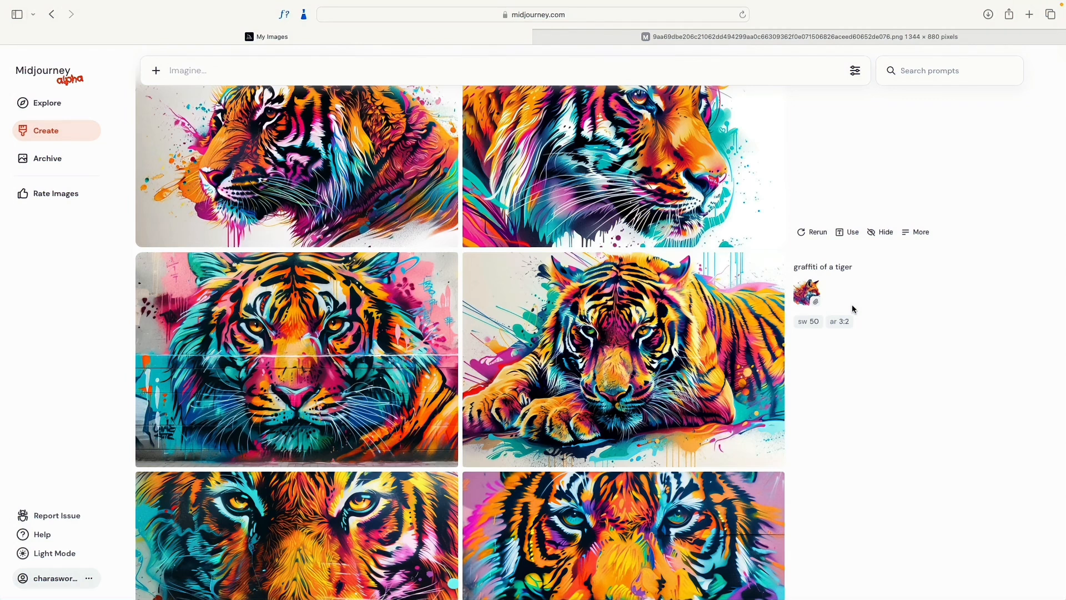
pyautogui.scroll(9, 853, 308)
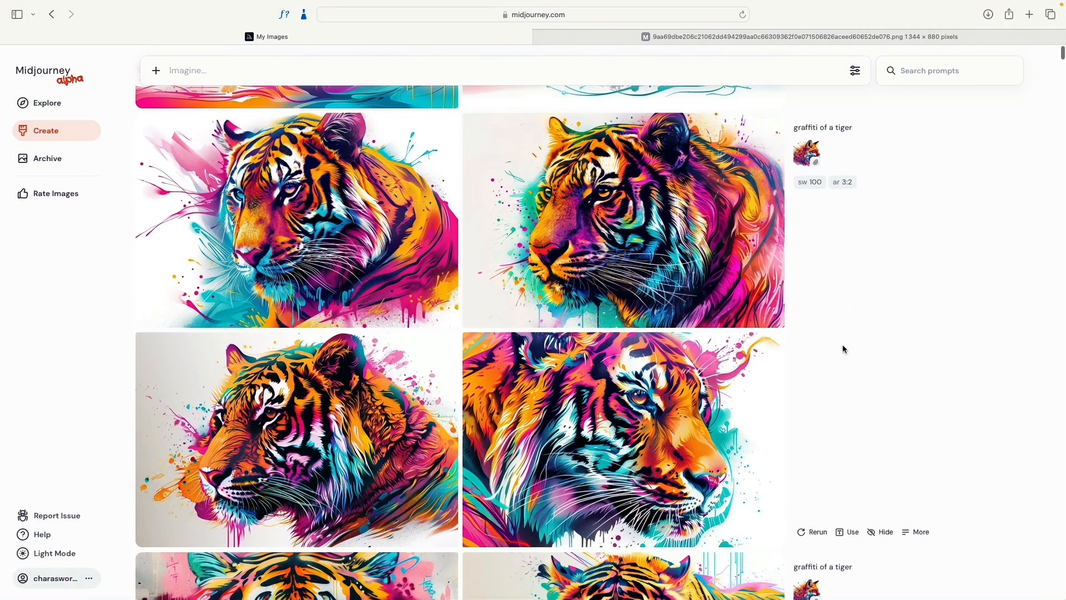
pyautogui.scroll(5, 842, 345)
pyautogui.scroll(5, 843, 349)
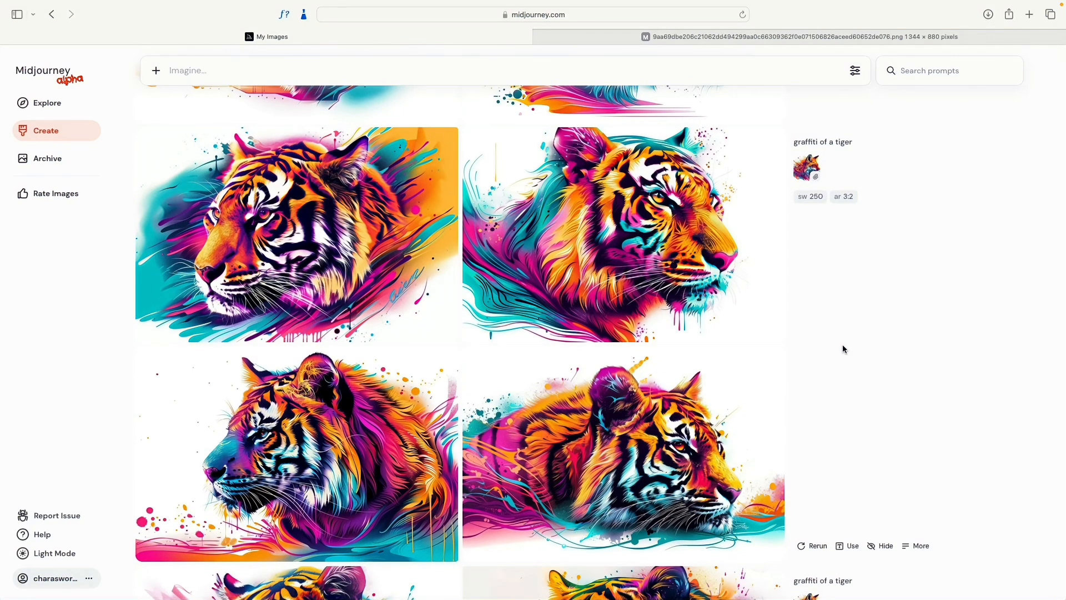
pyautogui.scroll(-4, 842, 349)
pyautogui.scroll(3, 842, 349)
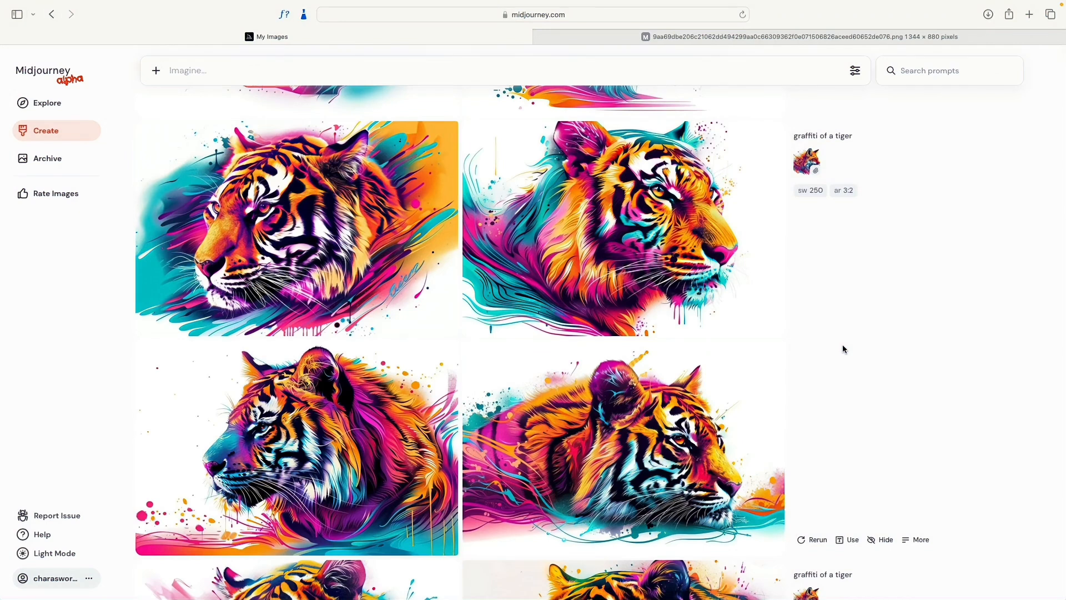
# - Compare the tiger images at style weight 500 with those at style weight 250
pyautogui.scroll(2, 843, 349)
pyautogui.scroll(6, 843, 348)
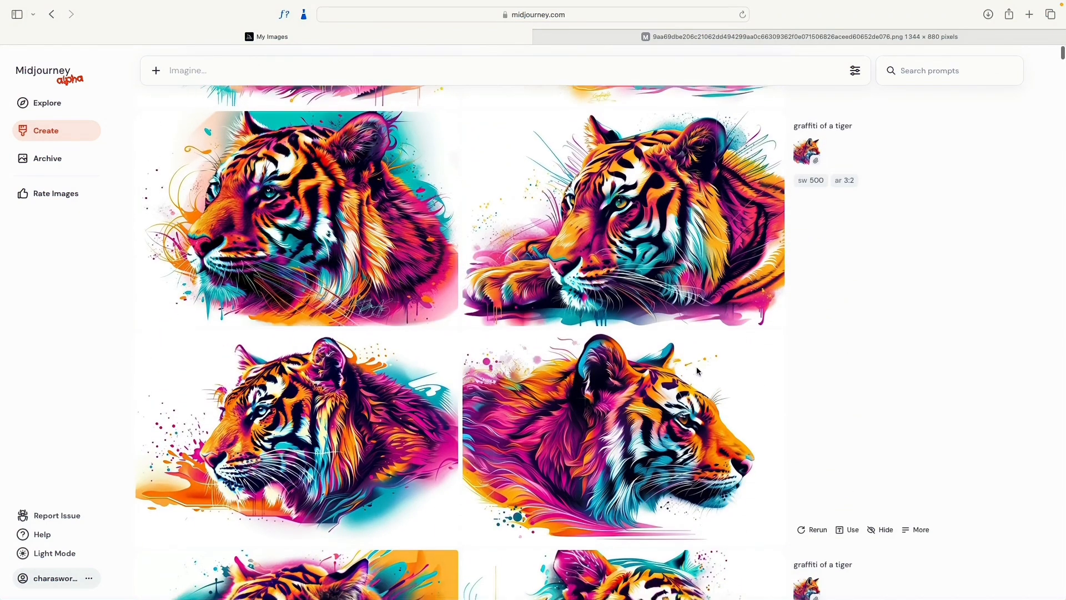
pyautogui.scroll(5, 698, 371)
pyautogui.scroll(-5, 698, 371)
pyautogui.scroll(1, 698, 371)
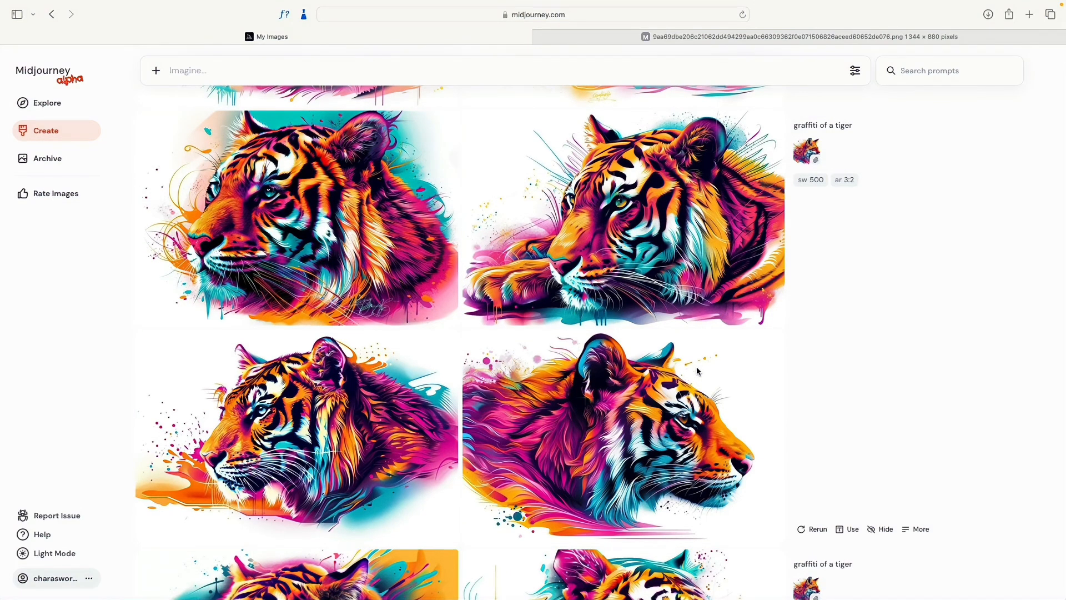
pyautogui.scroll(-4, 780, 534)
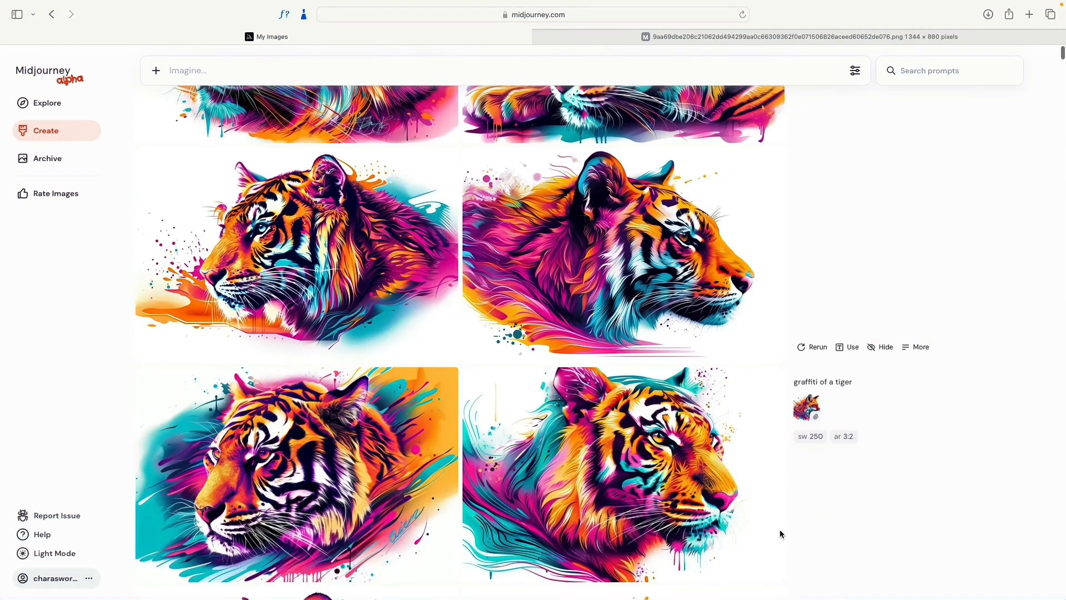
# - Examine the tiger images generated at style weights 750 and 1000
pyautogui.scroll(6, 781, 533)
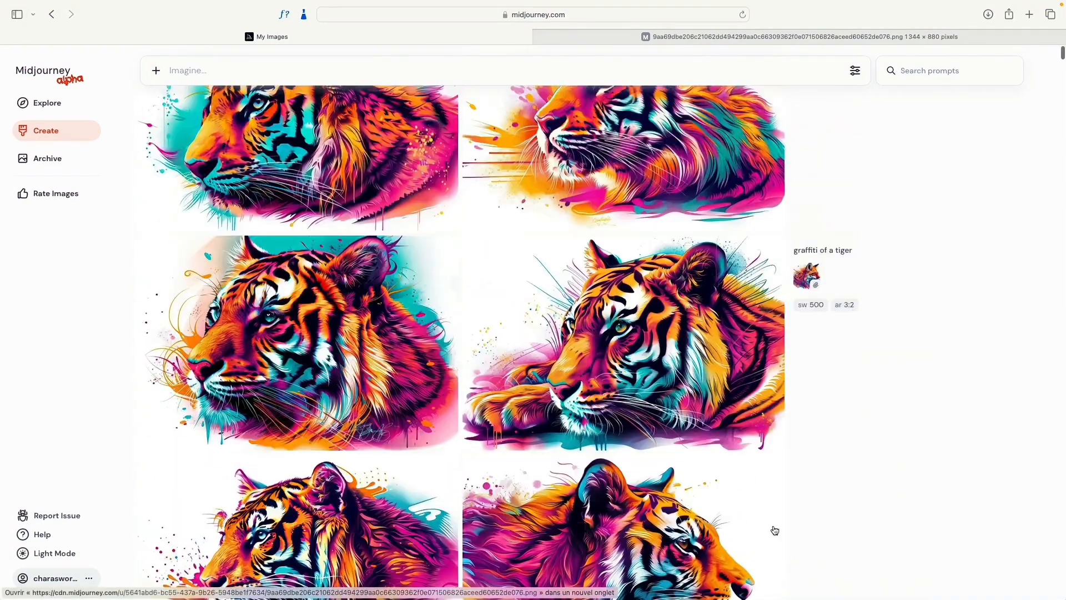
pyautogui.scroll(5, 776, 531)
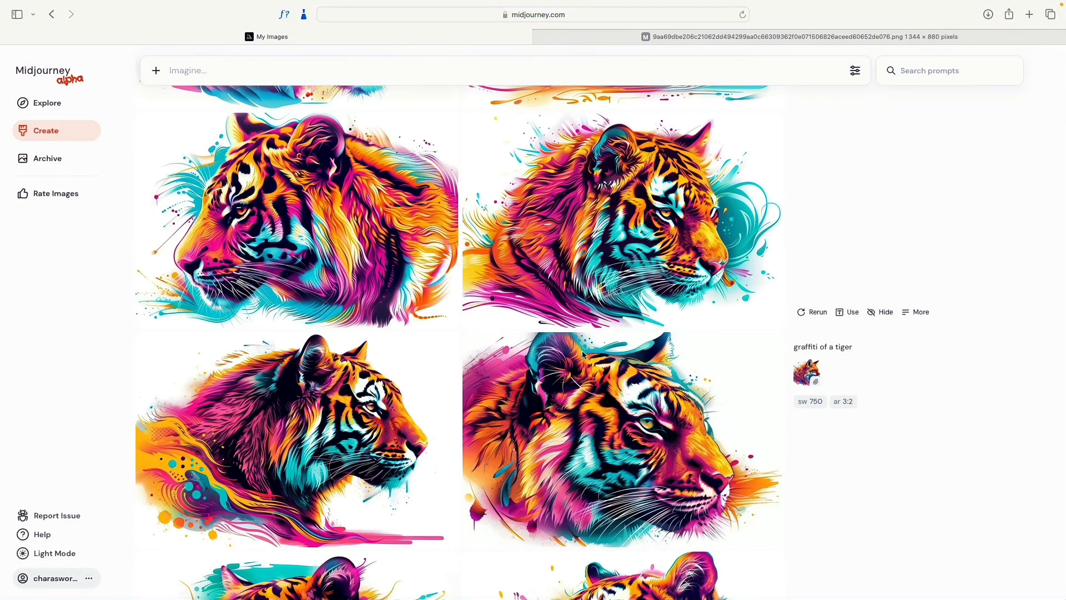
pyautogui.scroll(5, 584, 359)
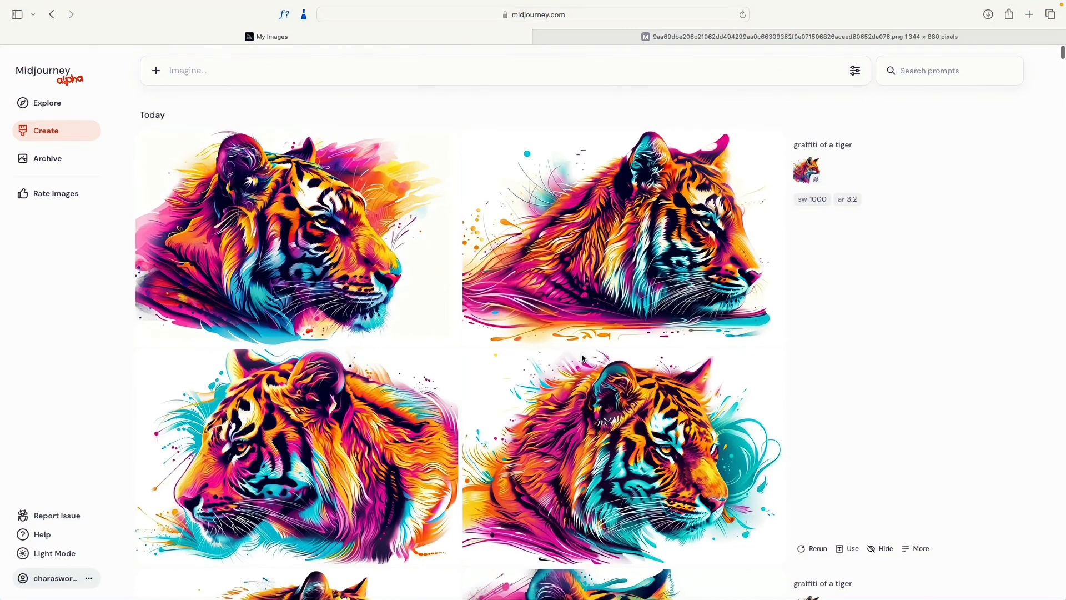
pyautogui.scroll(-7, 886, 356)
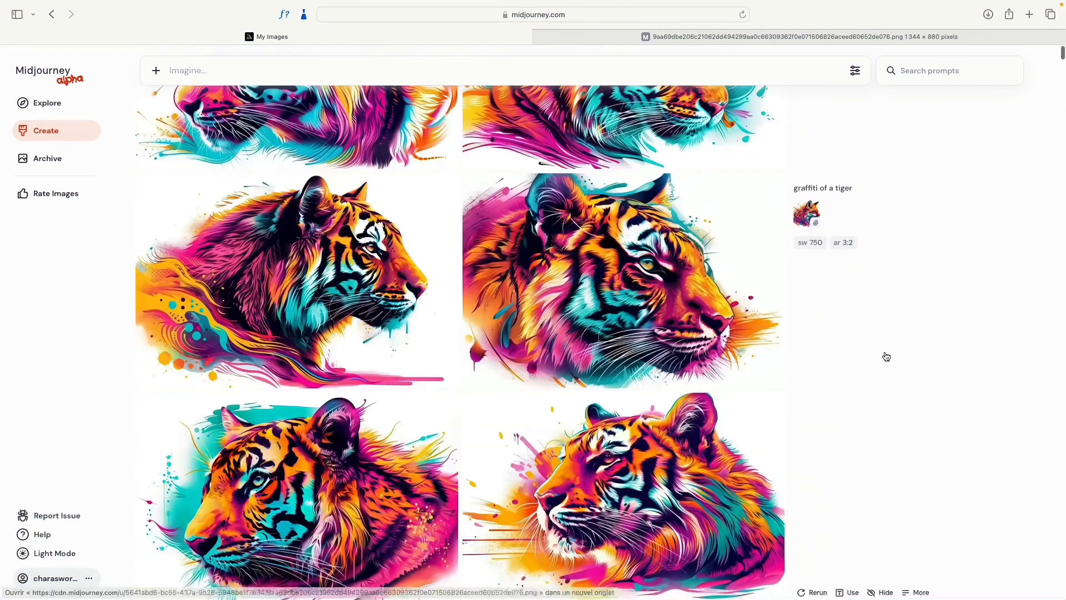
pyautogui.scroll(7, 886, 355)
pyautogui.scroll(-1, 886, 356)
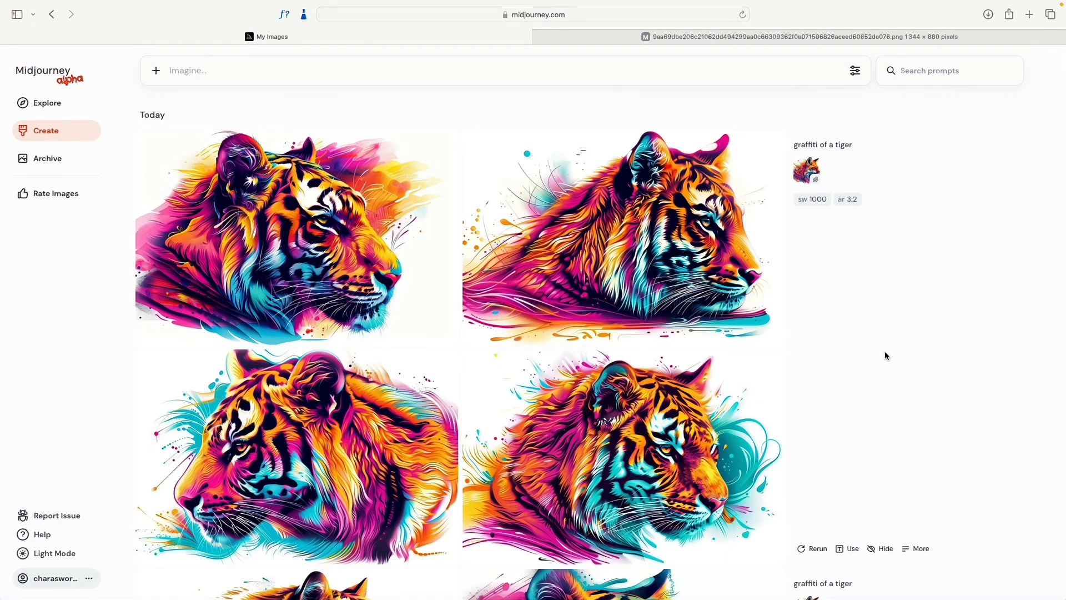
# - Review the tiger images again from style weight 1000 down to style weight 500
pyautogui.scroll(-9, 885, 355)
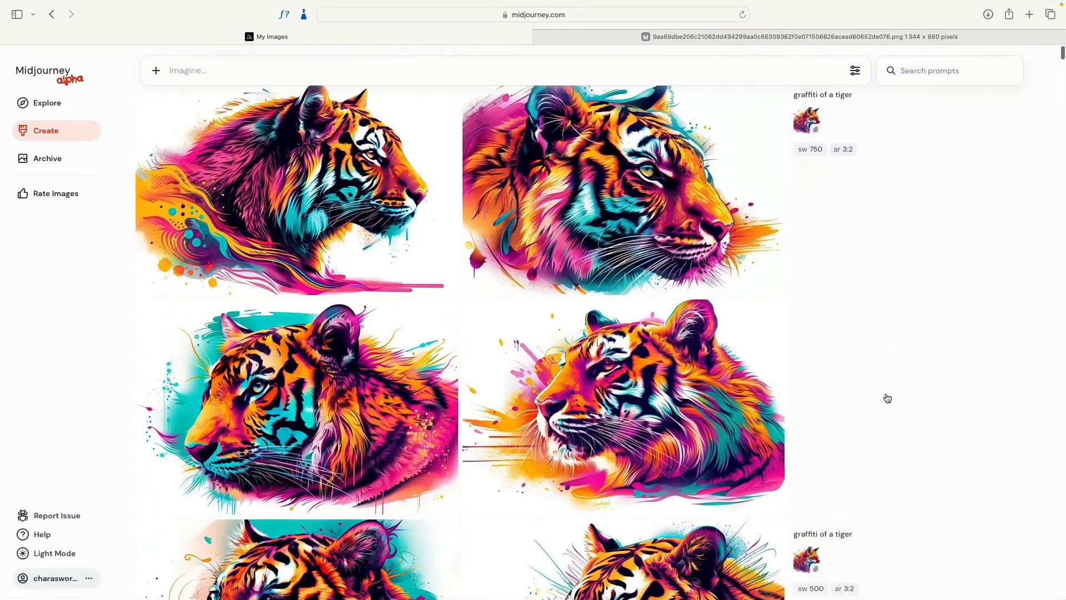
pyautogui.scroll(-2, 887, 398)
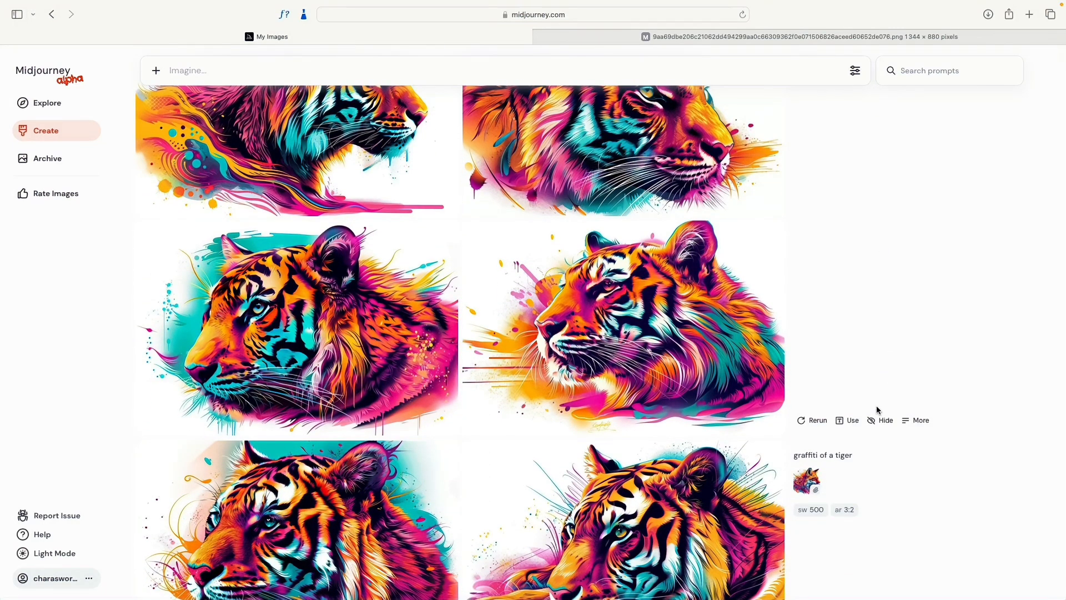
pyautogui.scroll(-5, 877, 409)
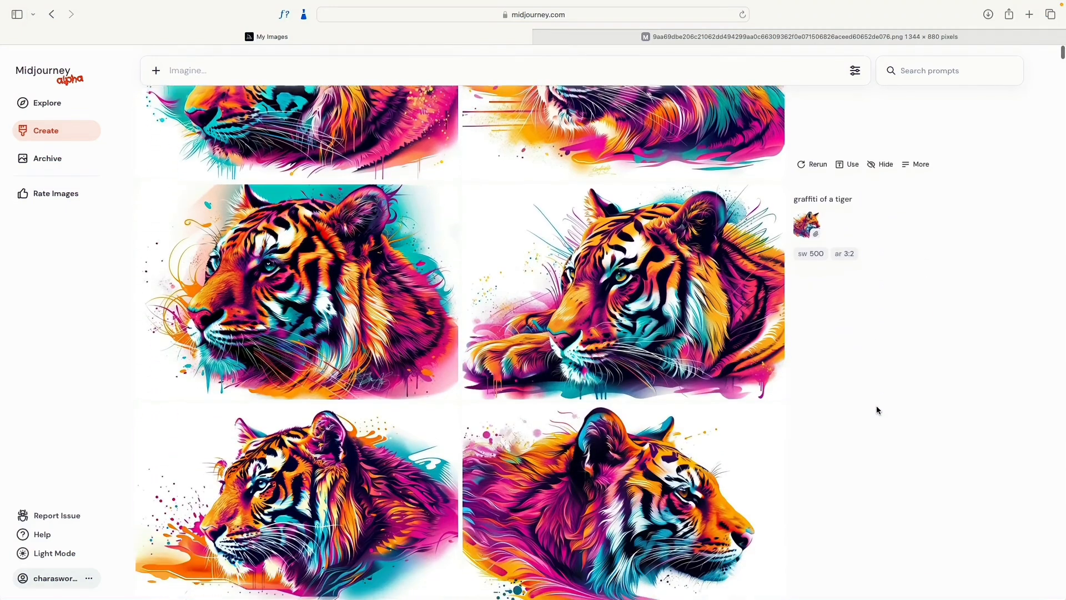